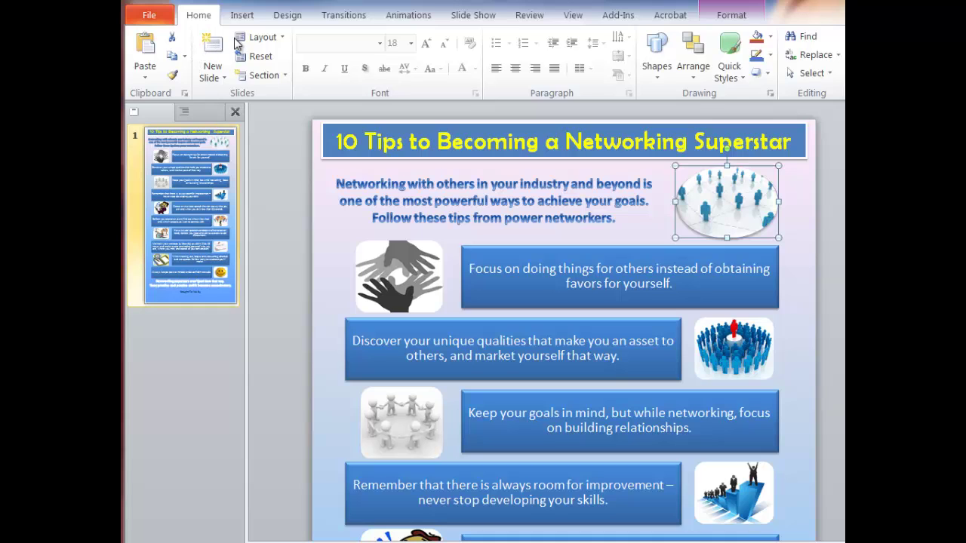
Step: Show the Design tab's theme and page setup options for the networking poster
click(285, 17)
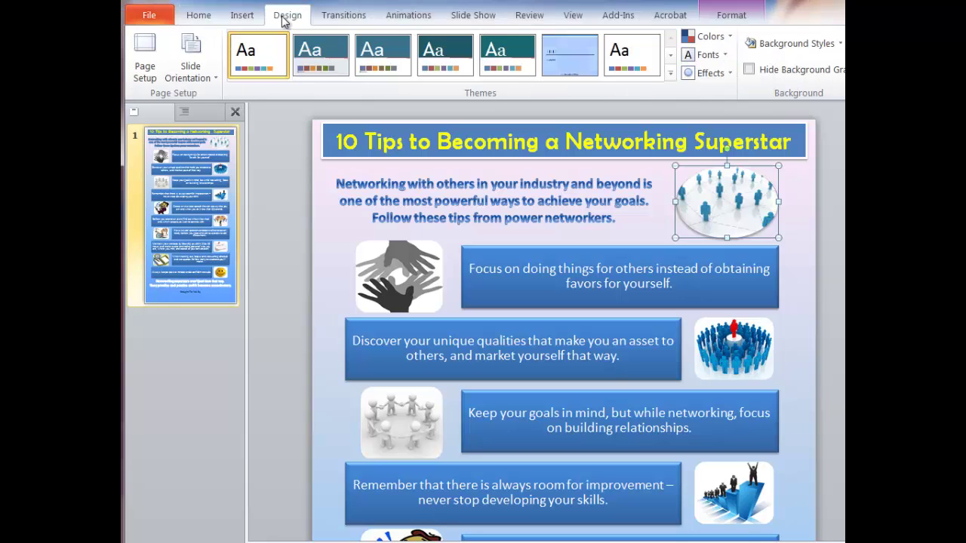
click(144, 73)
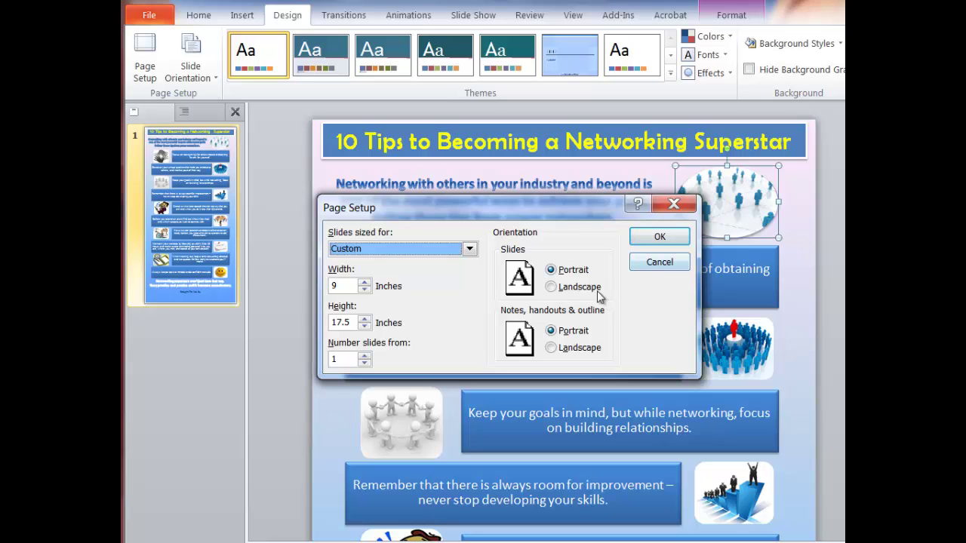
click(657, 267)
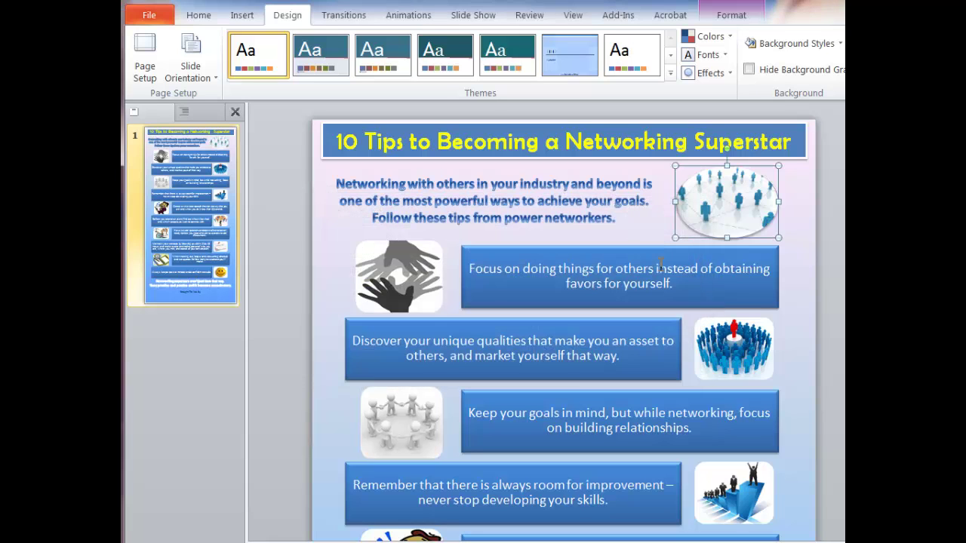
Step: Recolour the '10 Tips to Becoming a Networking Superstar' title red-orange using More Colors
click(339, 142)
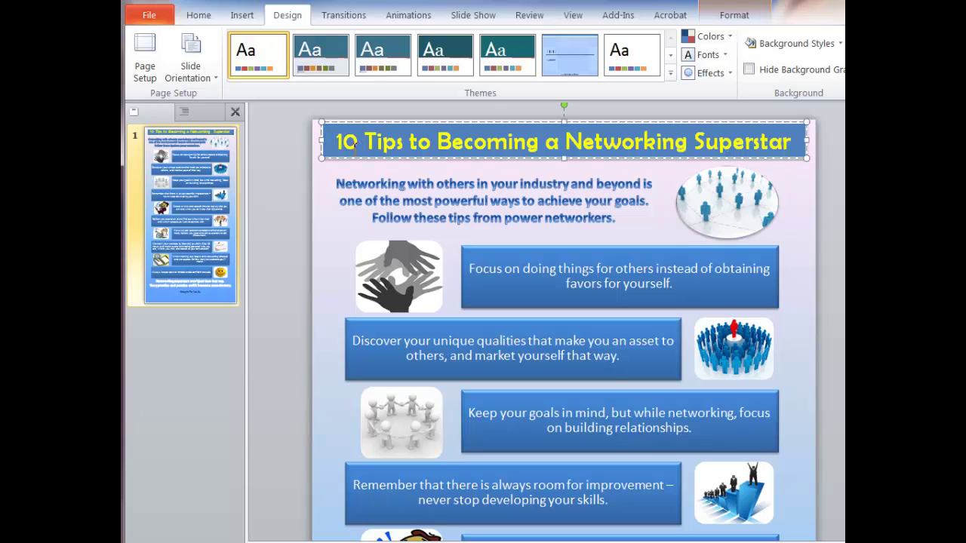
click(358, 185)
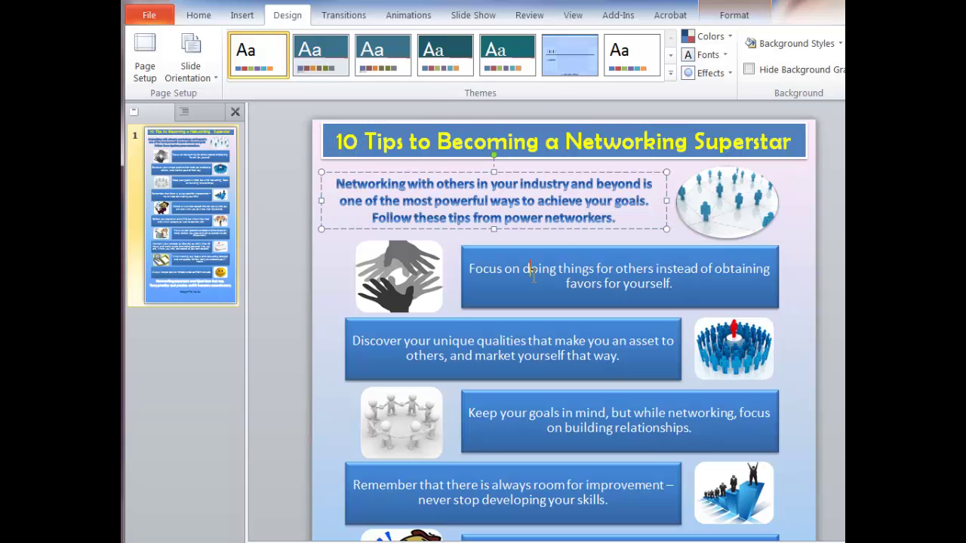
click(391, 281)
click(355, 201)
drag(338, 142, 775, 151)
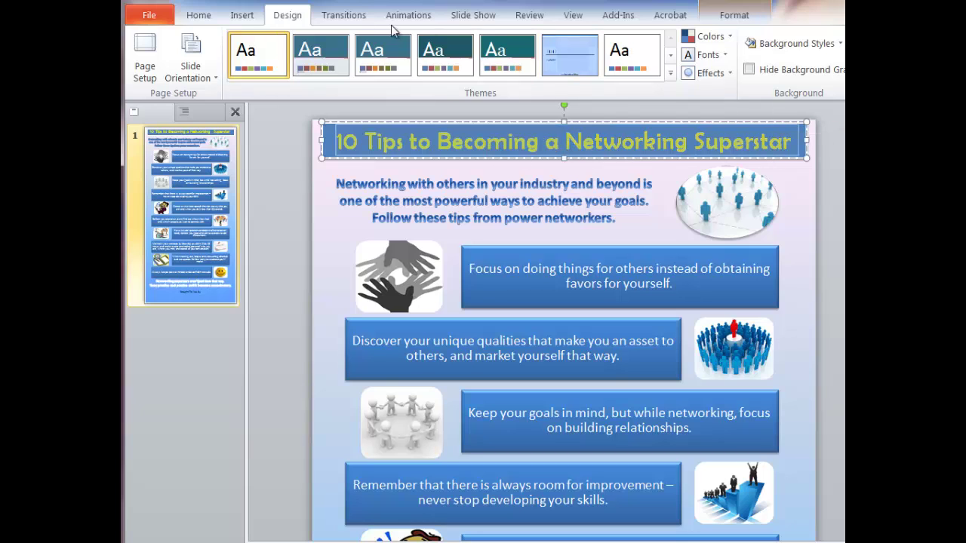
click(198, 15)
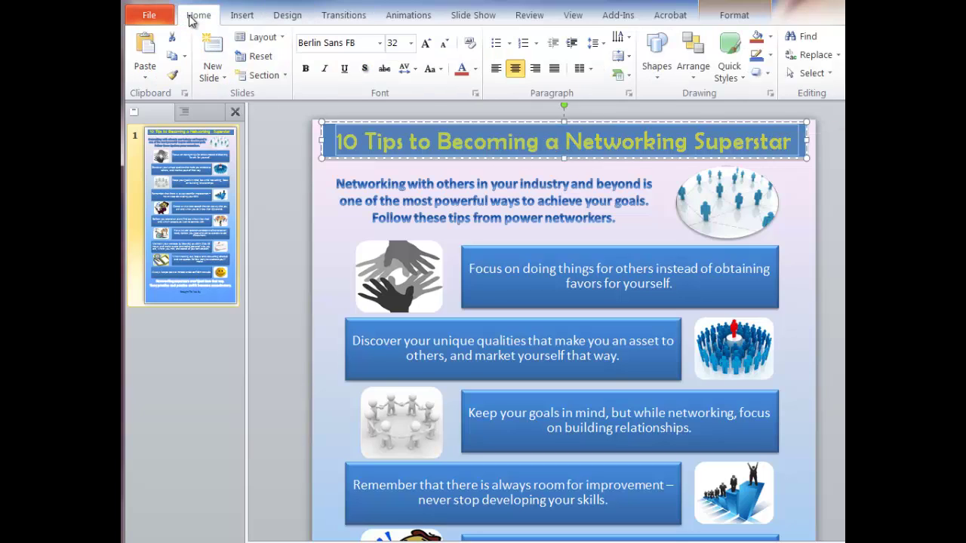
click(474, 69)
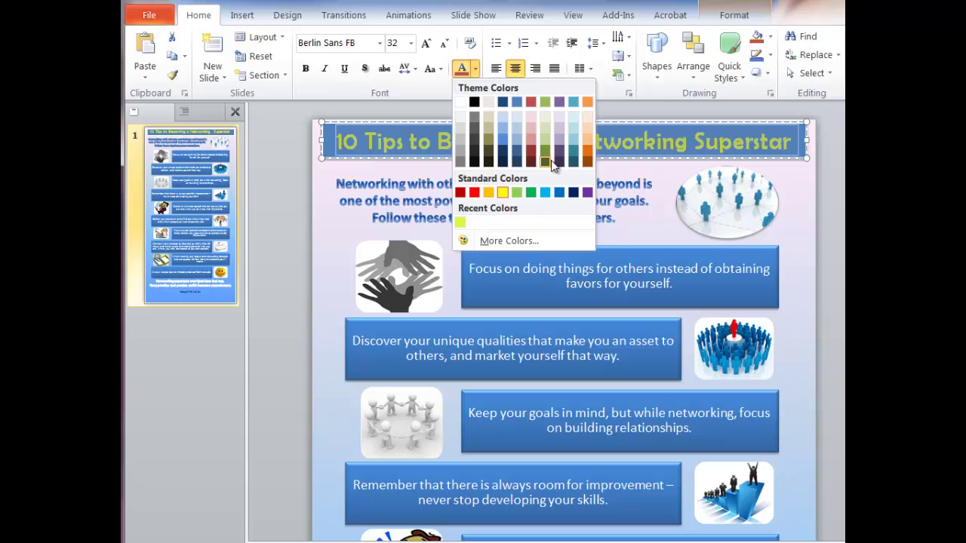
click(497, 242)
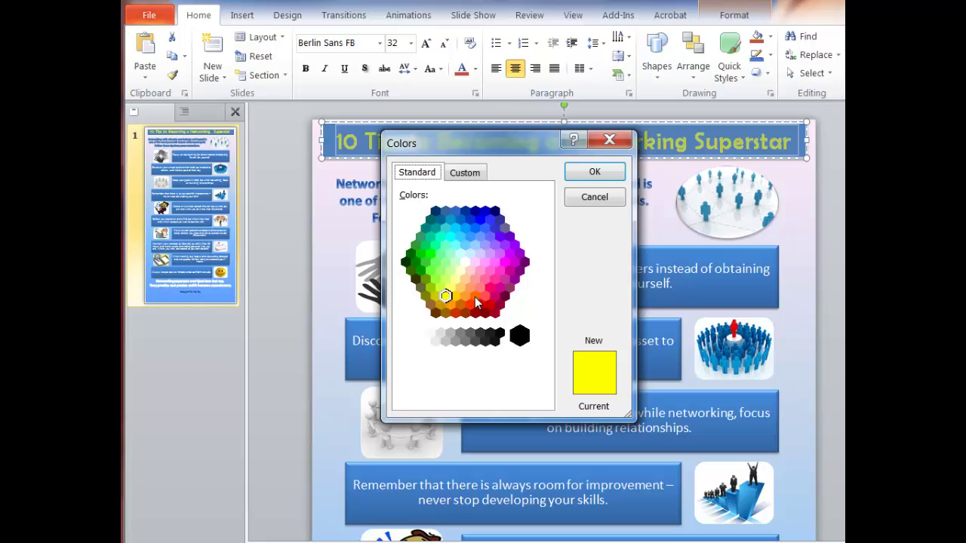
click(470, 305)
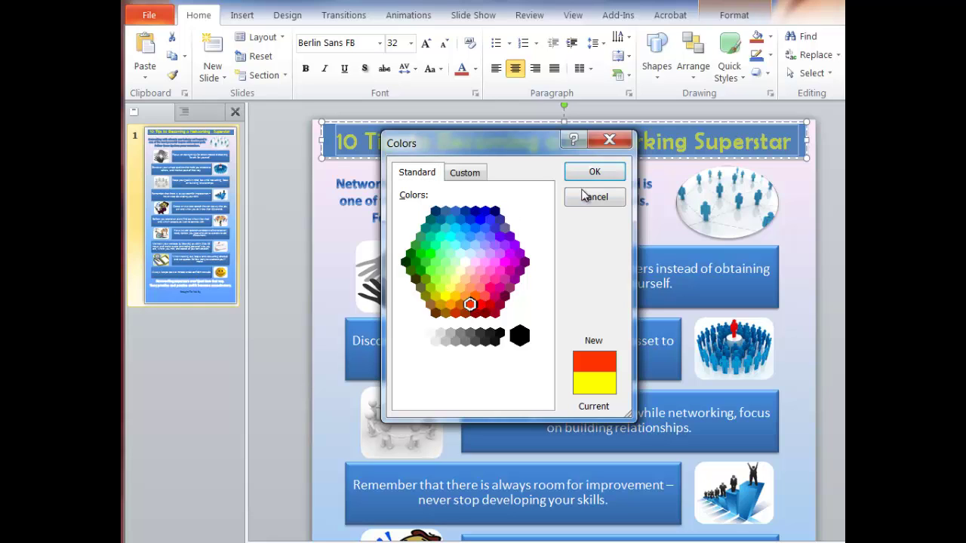
click(586, 173)
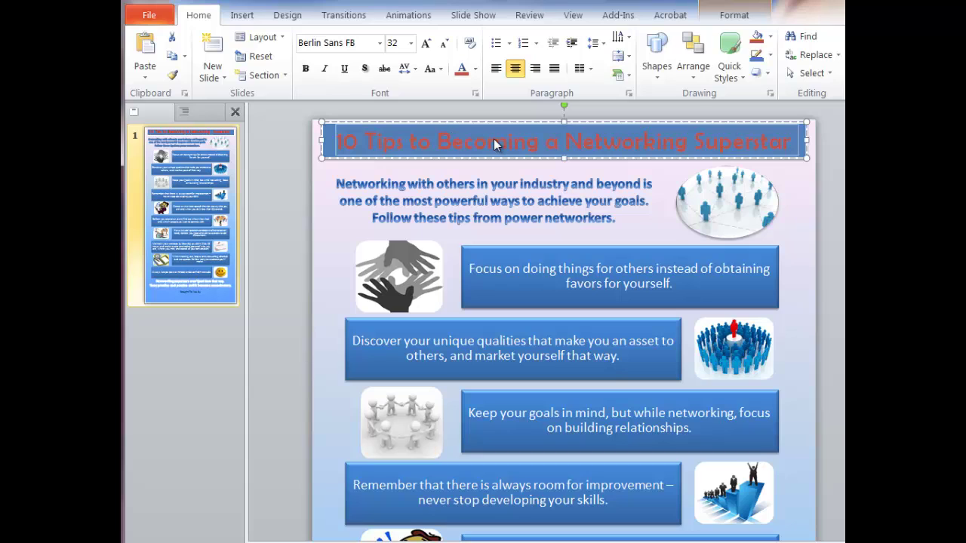
click(498, 189)
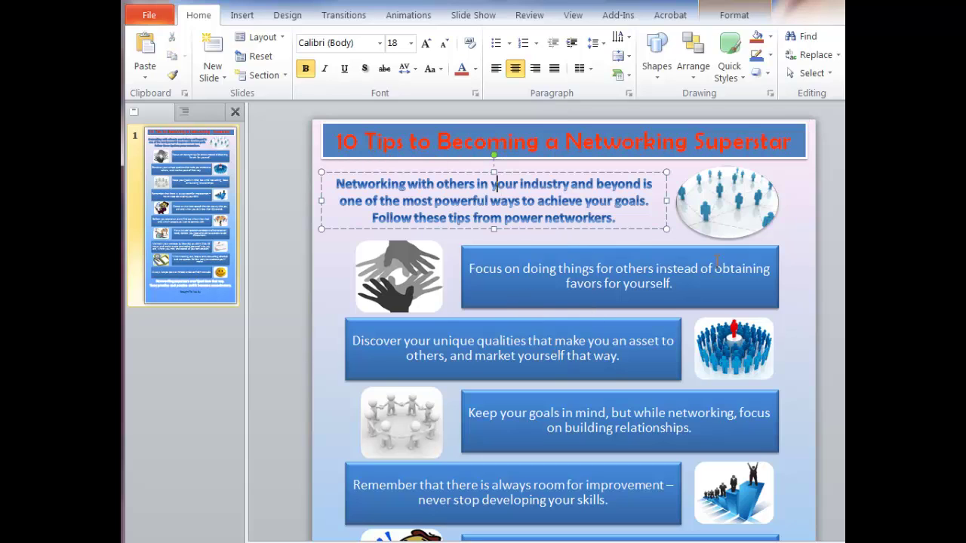
Step: Nudge the networking globe picture slightly right and down, and resize it from its lower-left handle
click(732, 215)
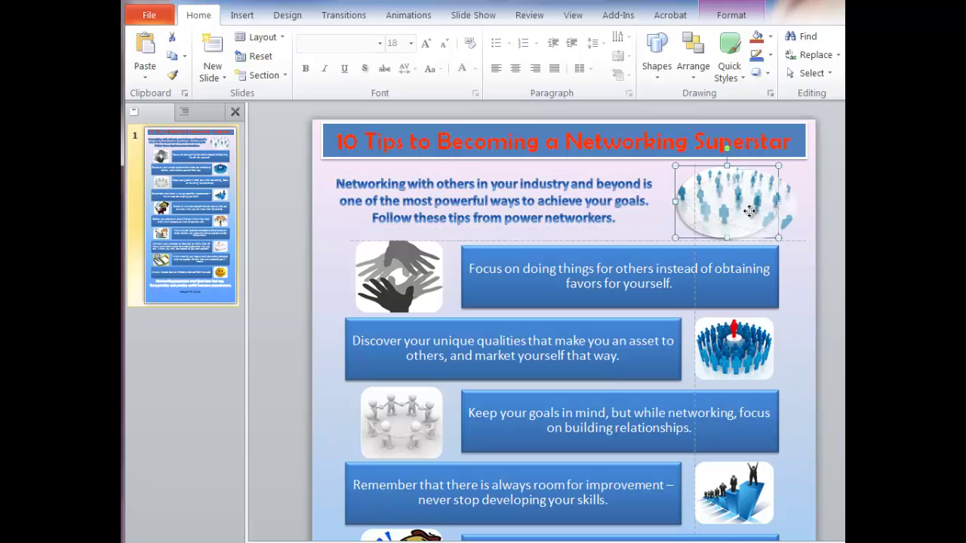
drag(735, 212, 737, 215)
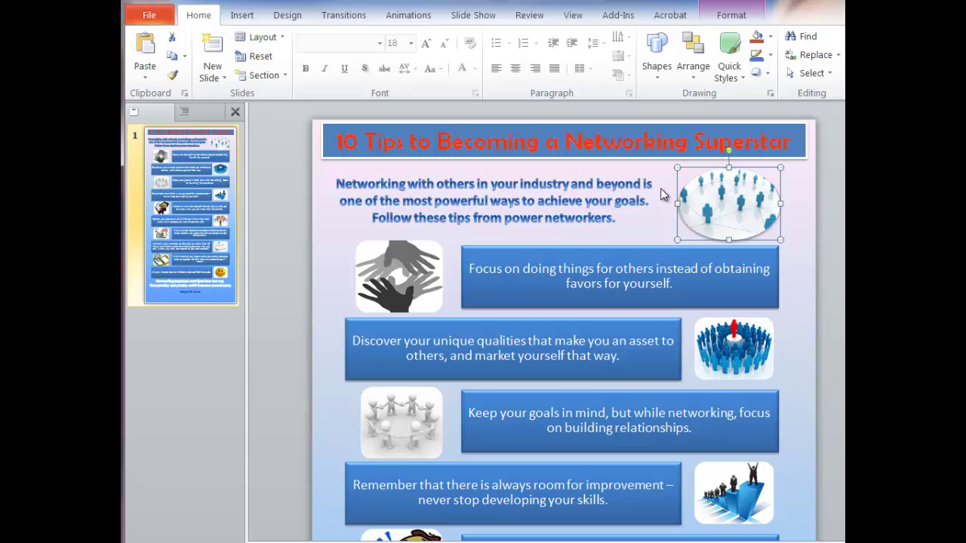
mouse_move(689, 232)
mouse_down()
mouse_move(701, 217)
mouse_move(680, 237)
mouse_up()
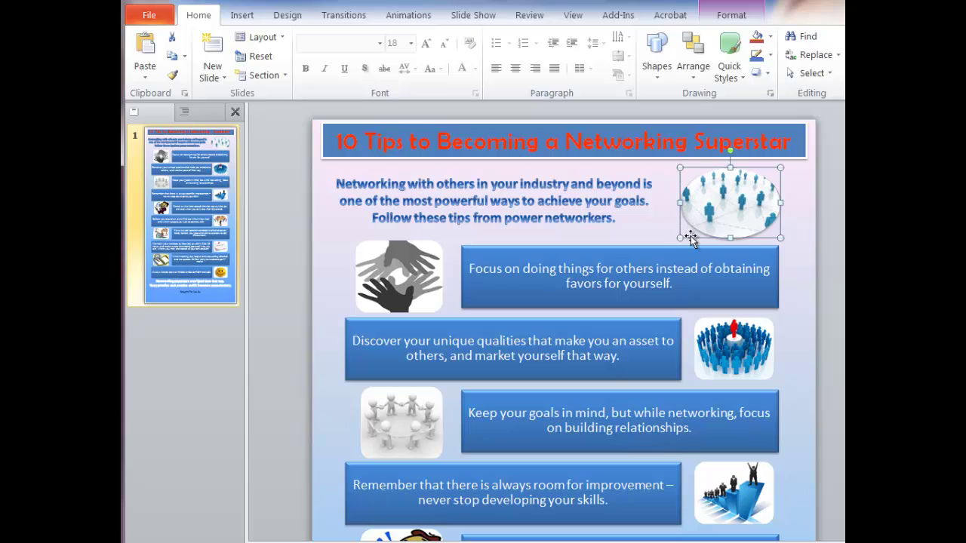
click(744, 348)
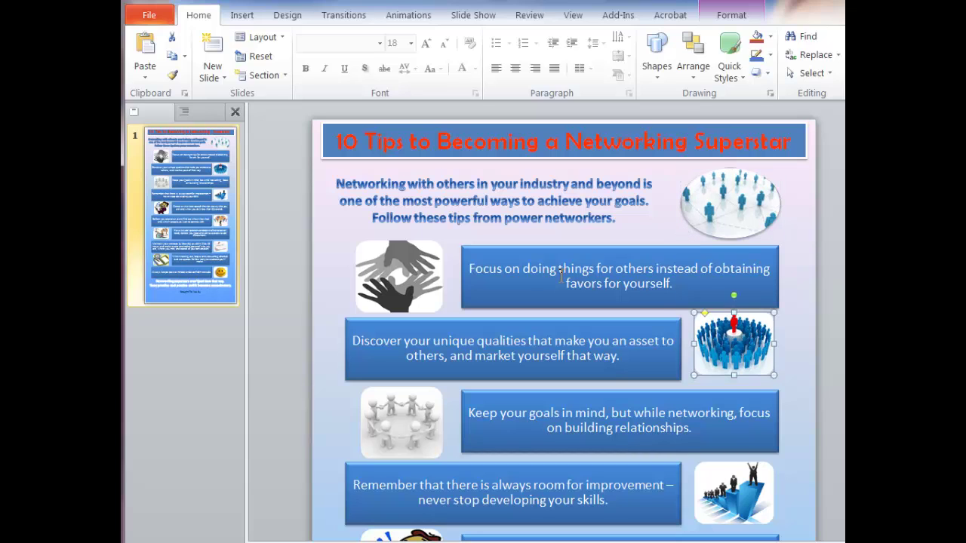
click(533, 264)
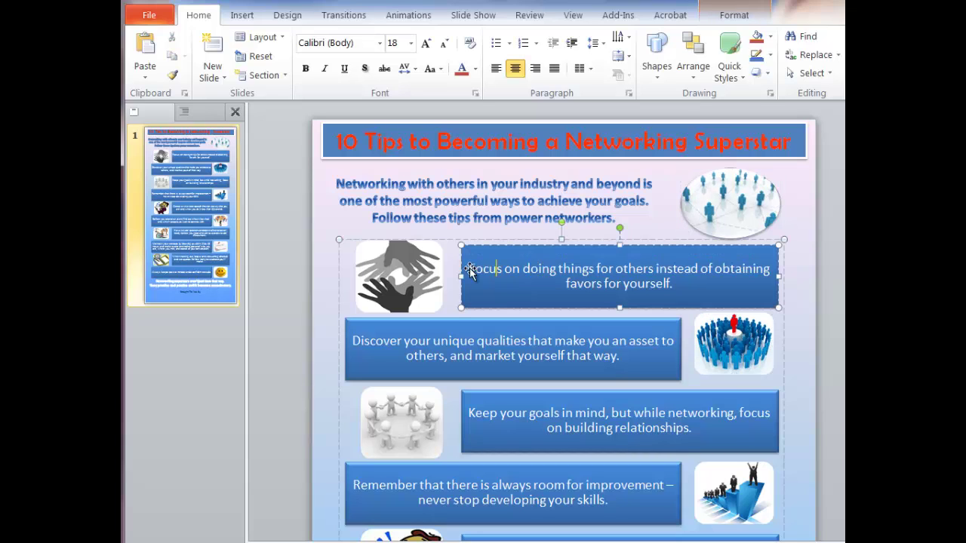
drag(469, 269, 676, 276)
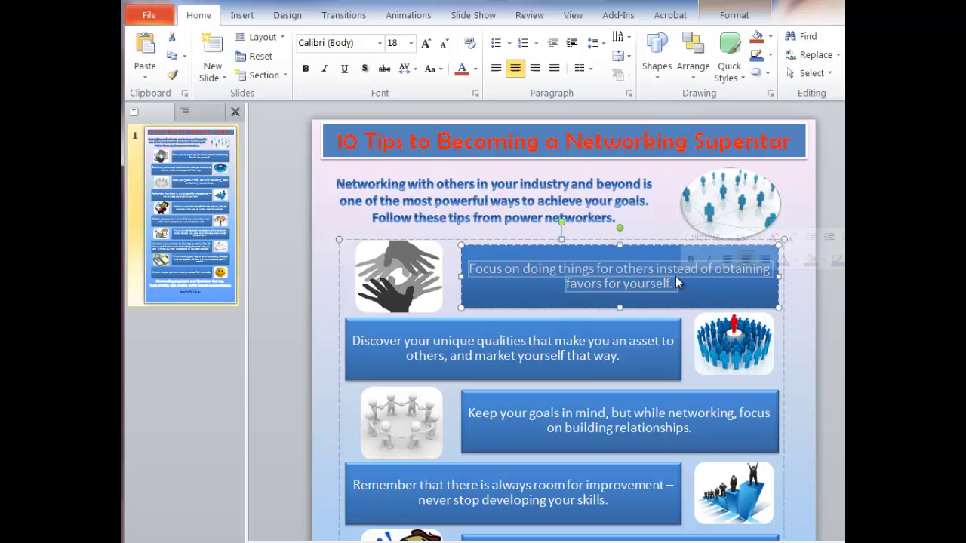
click(380, 43)
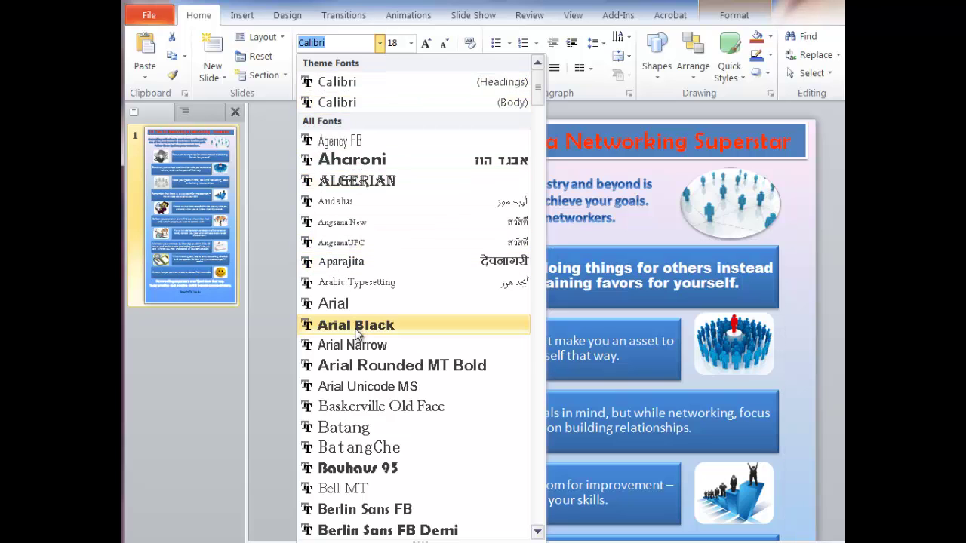
click(347, 468)
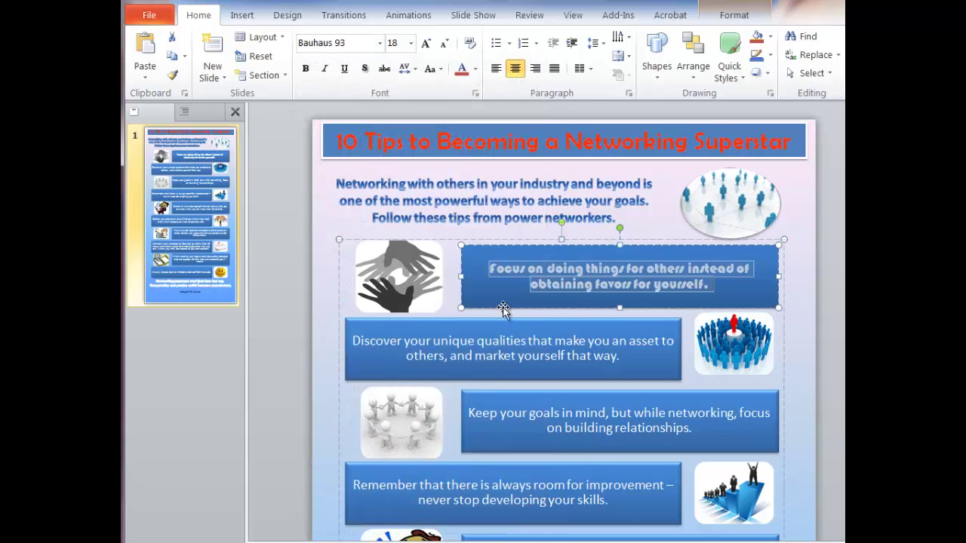
click(502, 341)
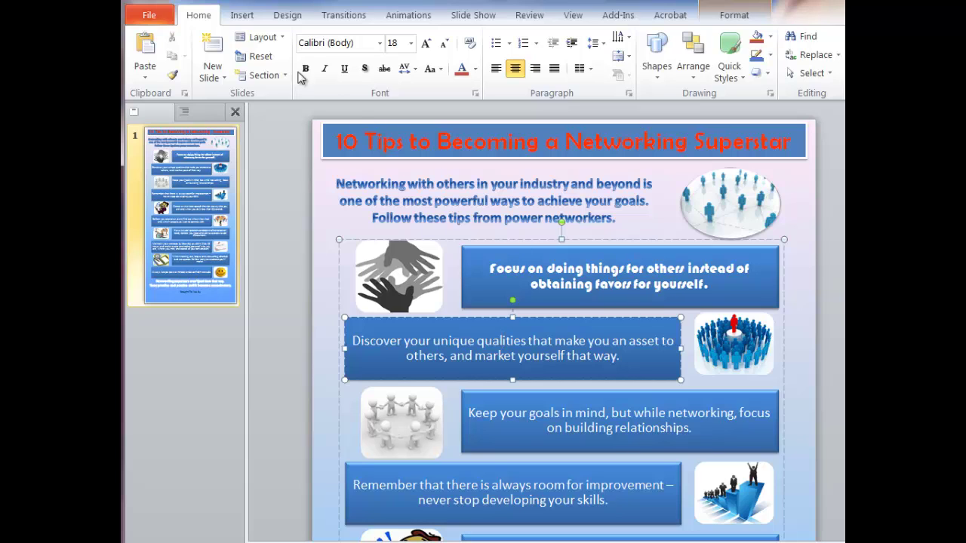
key(ctrl+z)
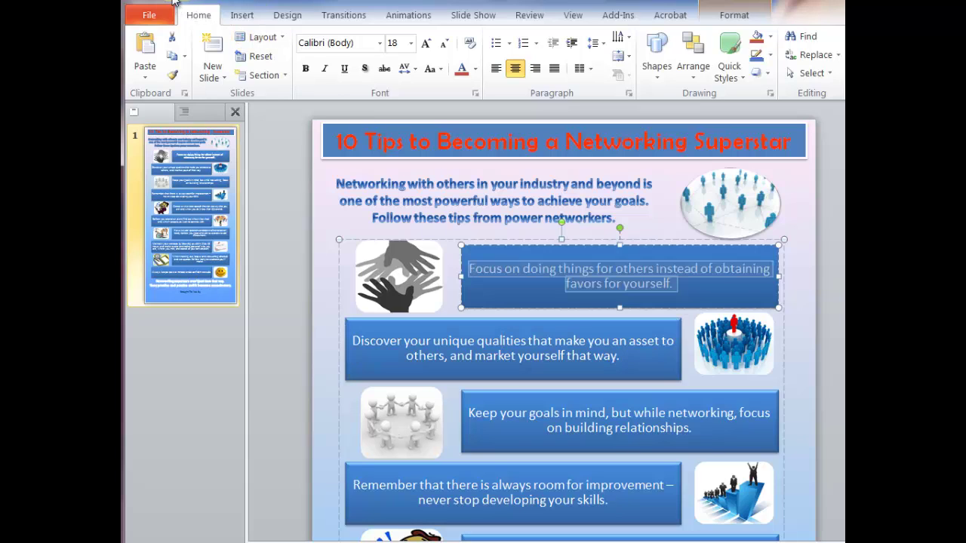
scroll(507, 372, down, 1)
scroll(507, 373, down, 10)
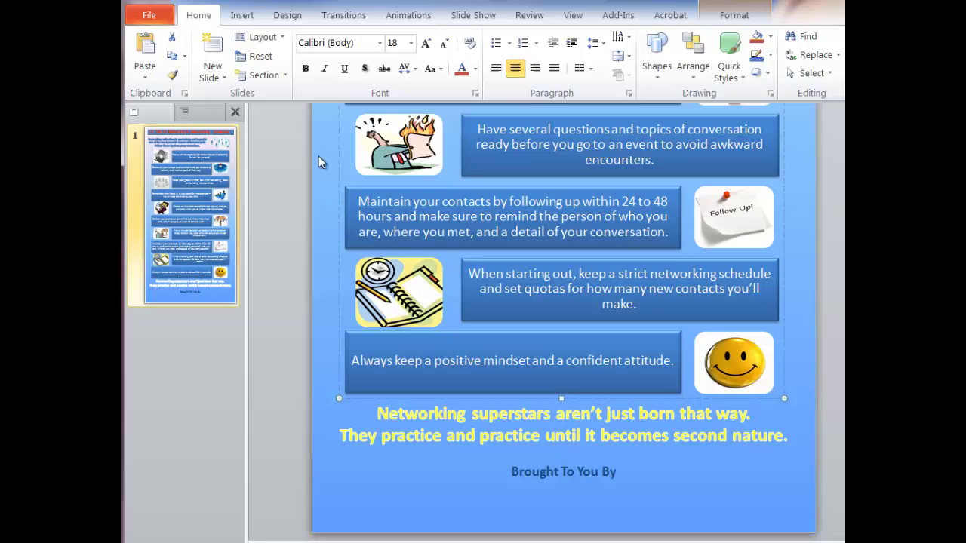
click(239, 19)
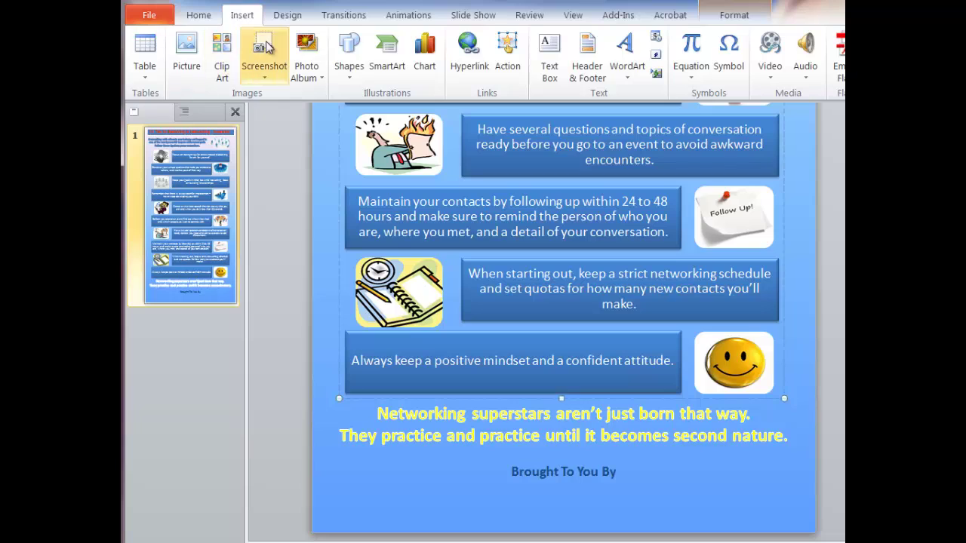
click(558, 75)
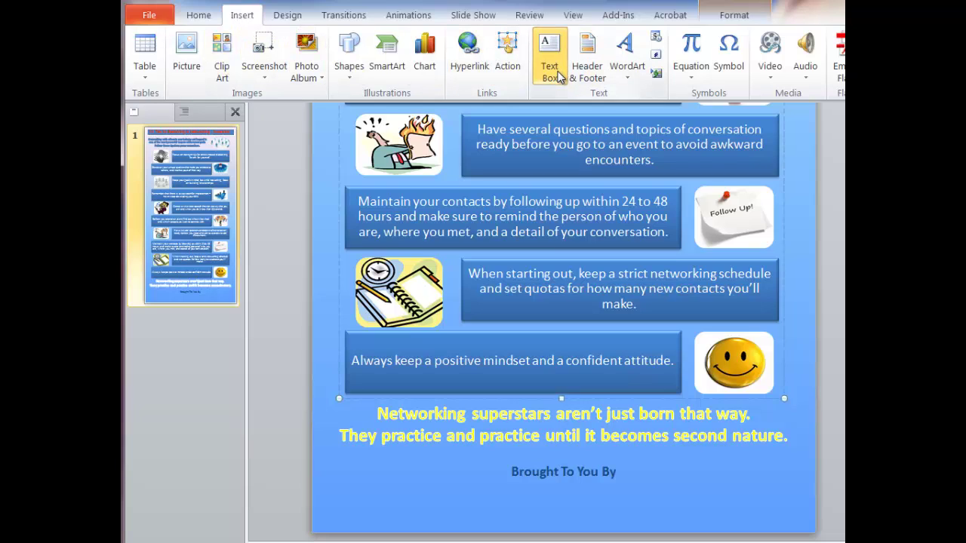
drag(369, 483, 737, 531)
text(www.BusinessCont)
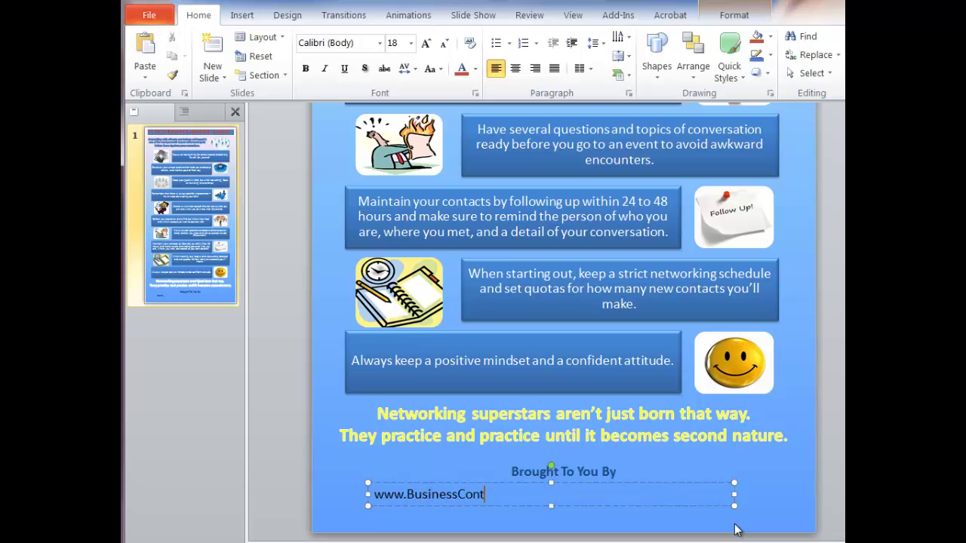
text(entPLR.com)
click(515, 68)
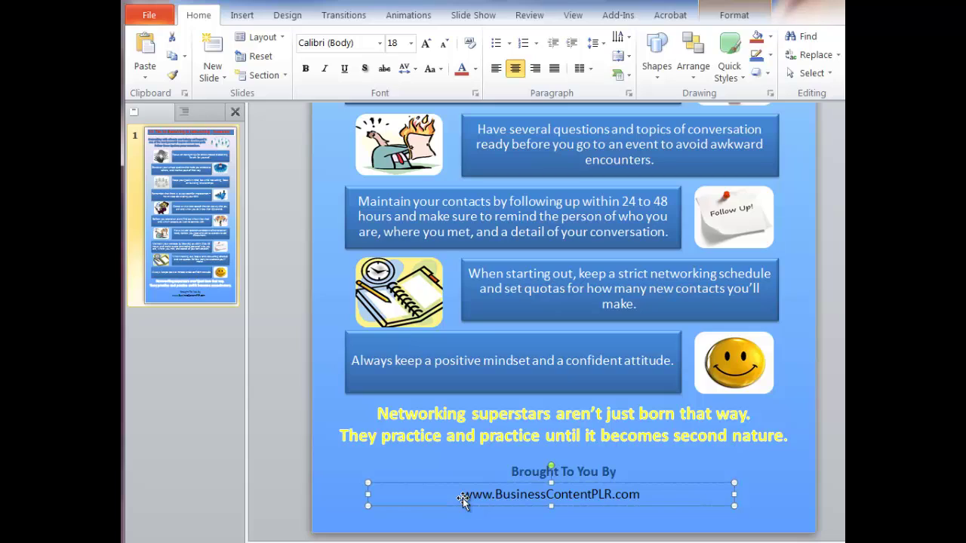
Step: Enlarge the website address to 28 pt and set it in Aharoni
drag(461, 496, 645, 498)
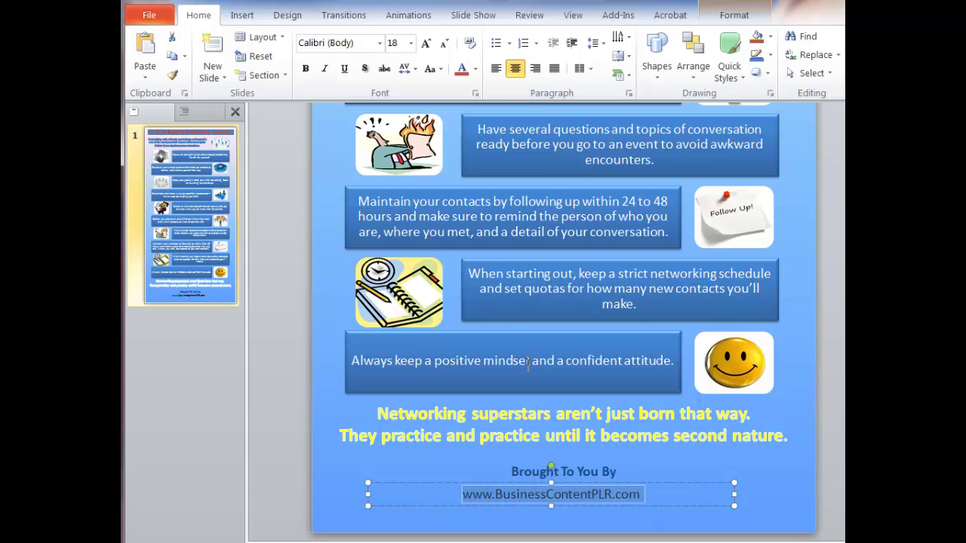
click(426, 45)
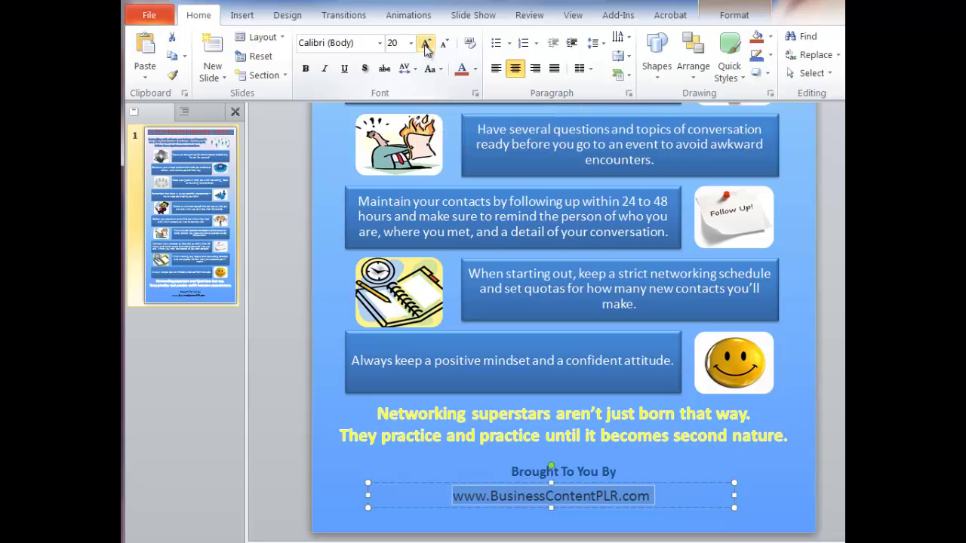
click(425, 45)
click(425, 45)
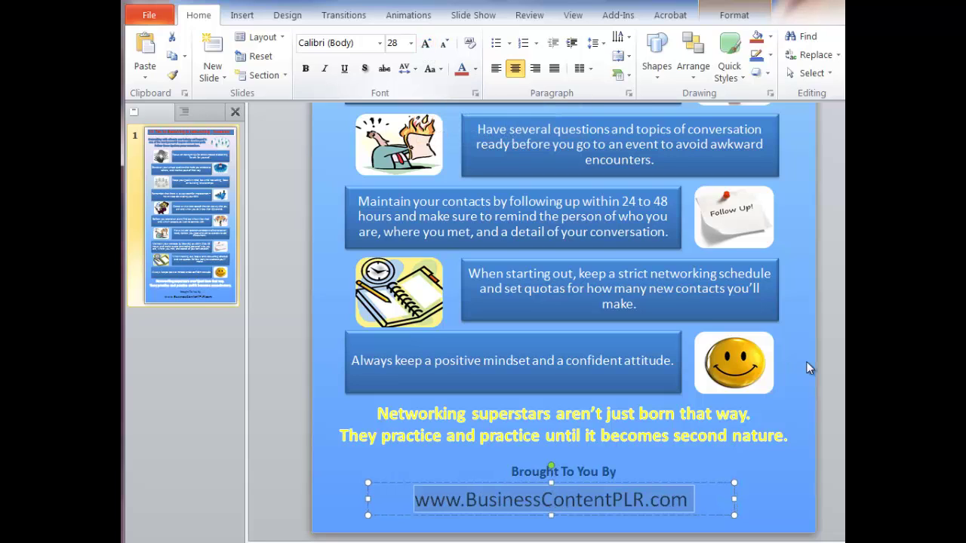
click(380, 43)
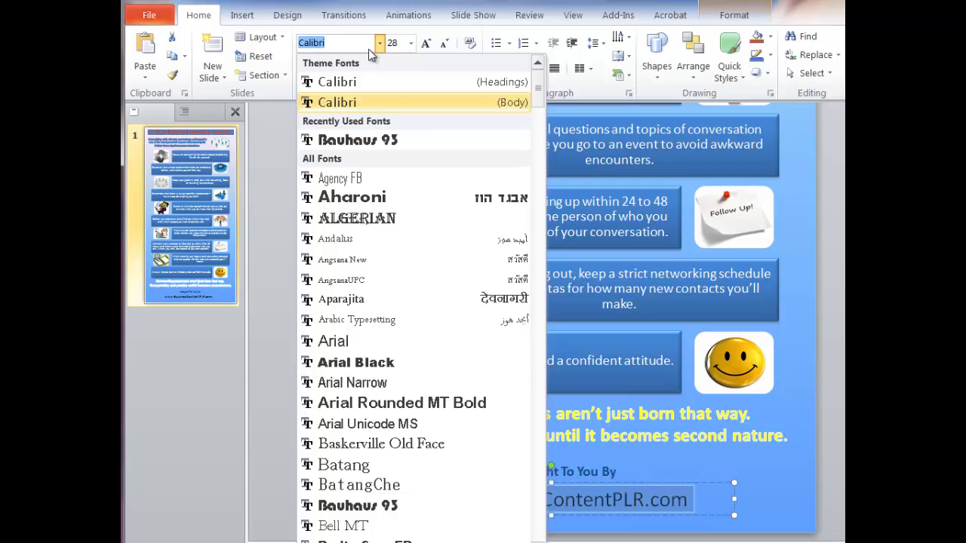
click(330, 200)
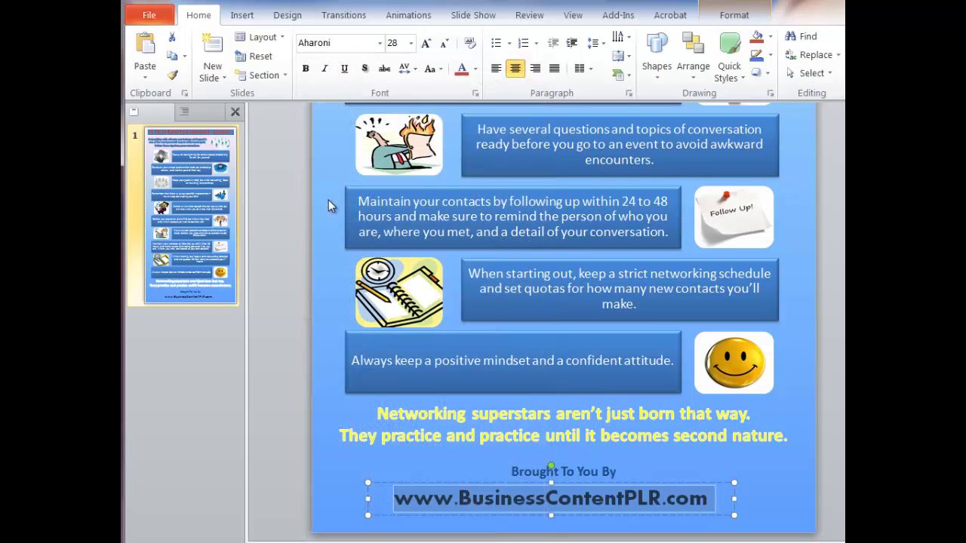
Step: Move the website address box slightly lower and make its text black
click(546, 484)
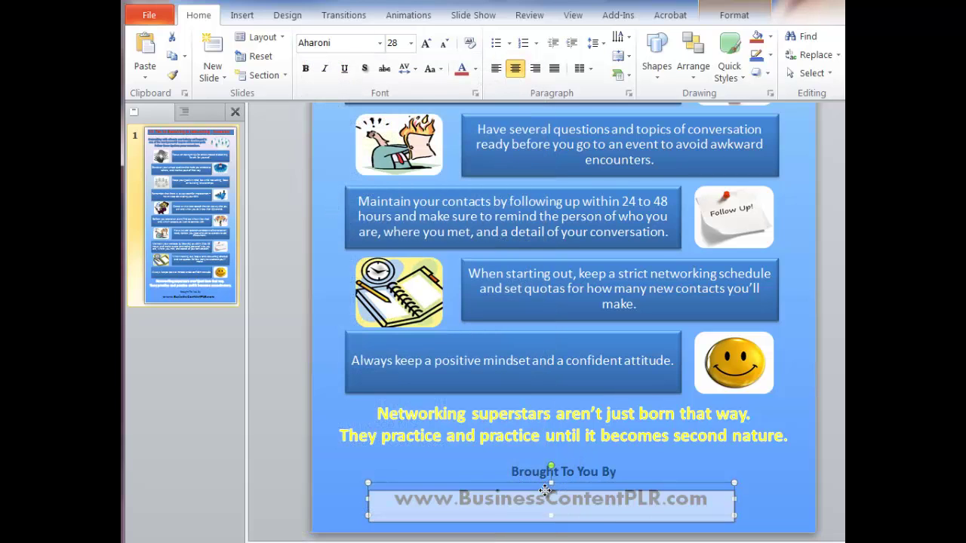
drag(546, 484, 551, 492)
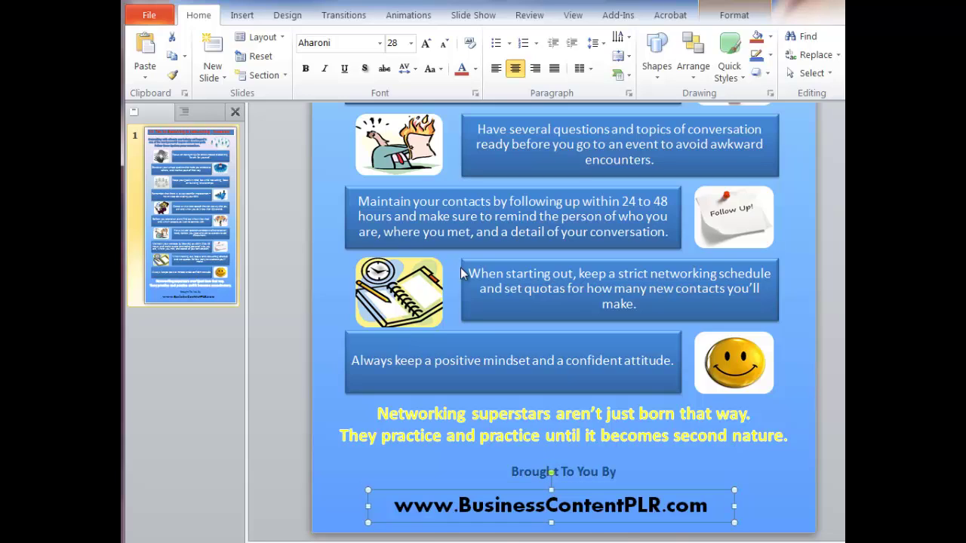
click(475, 69)
click(473, 101)
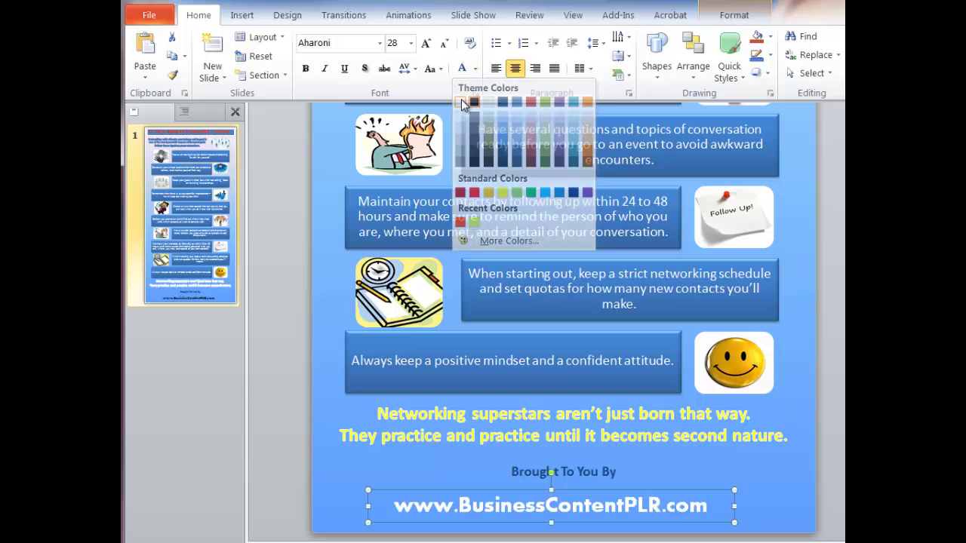
click(647, 469)
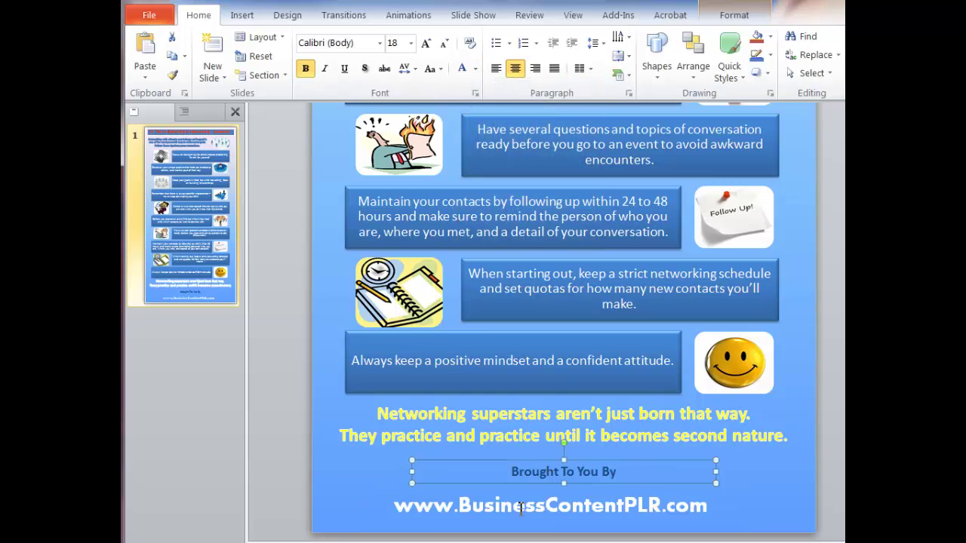
click(521, 507)
click(517, 492)
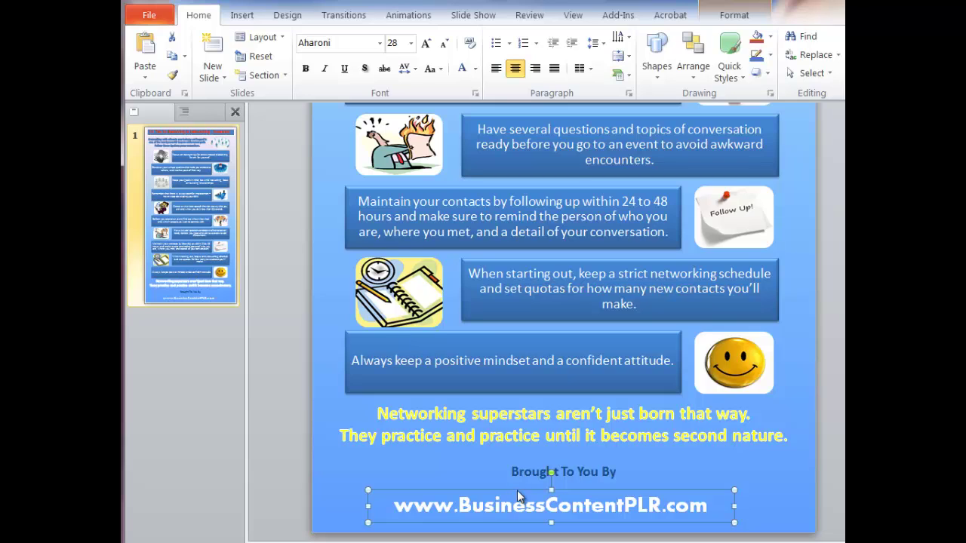
key(Delete)
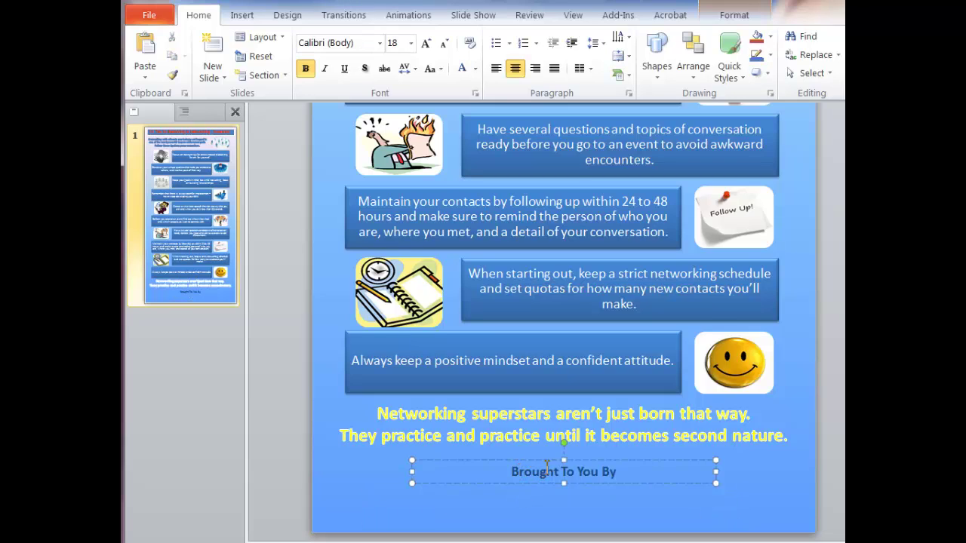
Step: Shift 'Brought To You By' down and left, then start inserting a picture from file
drag(547, 462, 456, 483)
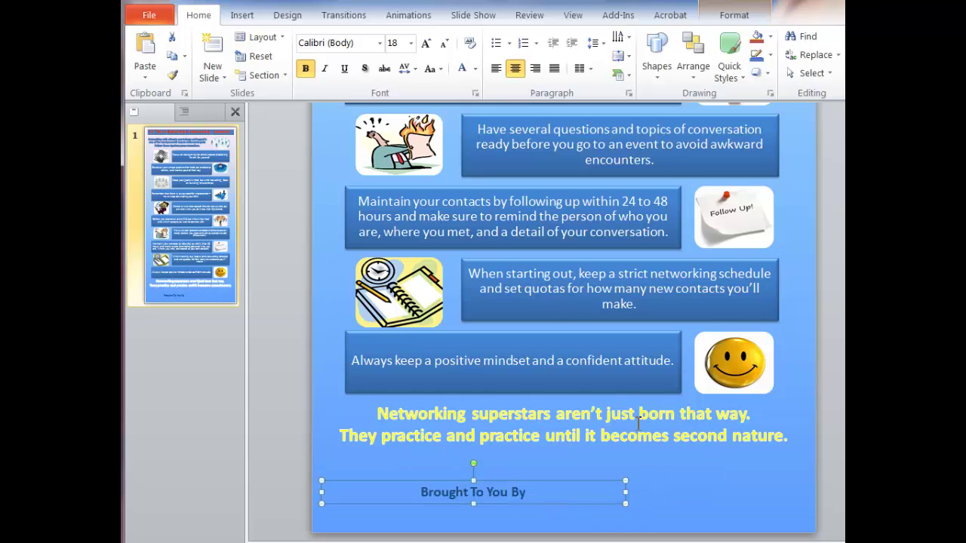
click(242, 15)
click(187, 47)
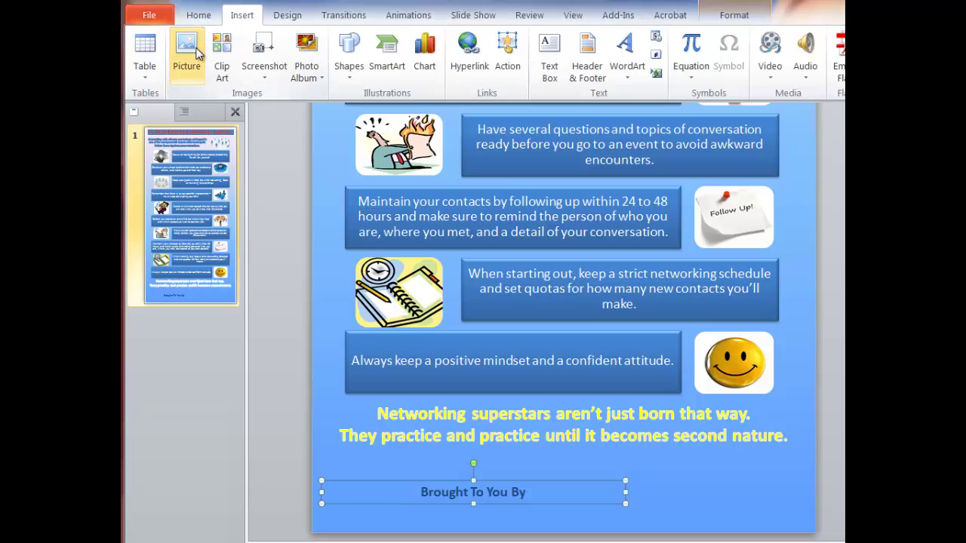
Step: Insert the 'bcp logo transparent cropped' image from the Logos folder onto the slide
drag(420, 0, 205, 22)
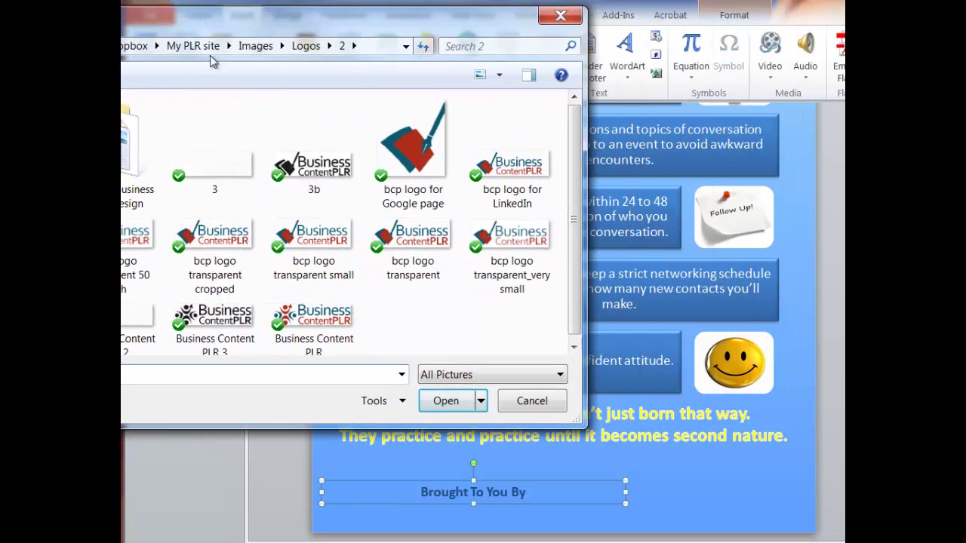
click(213, 255)
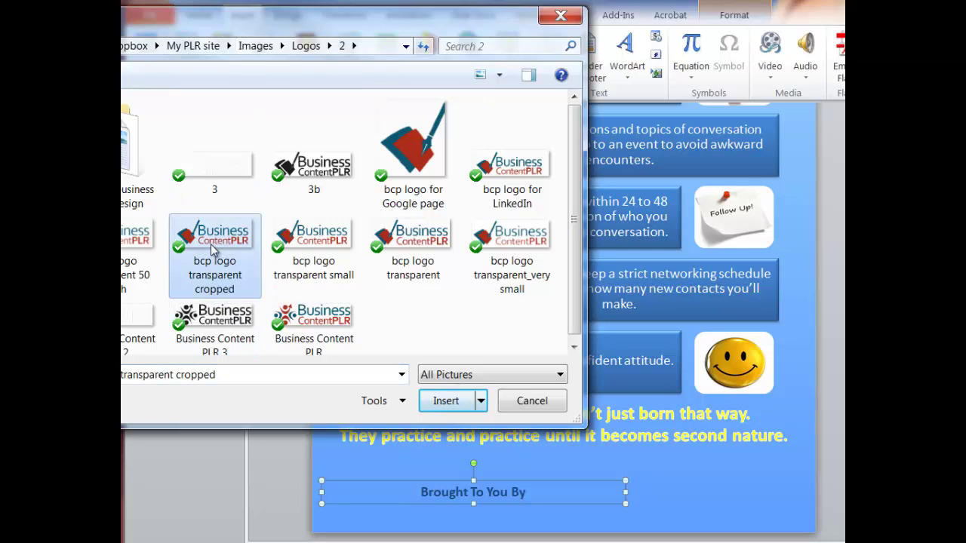
click(447, 402)
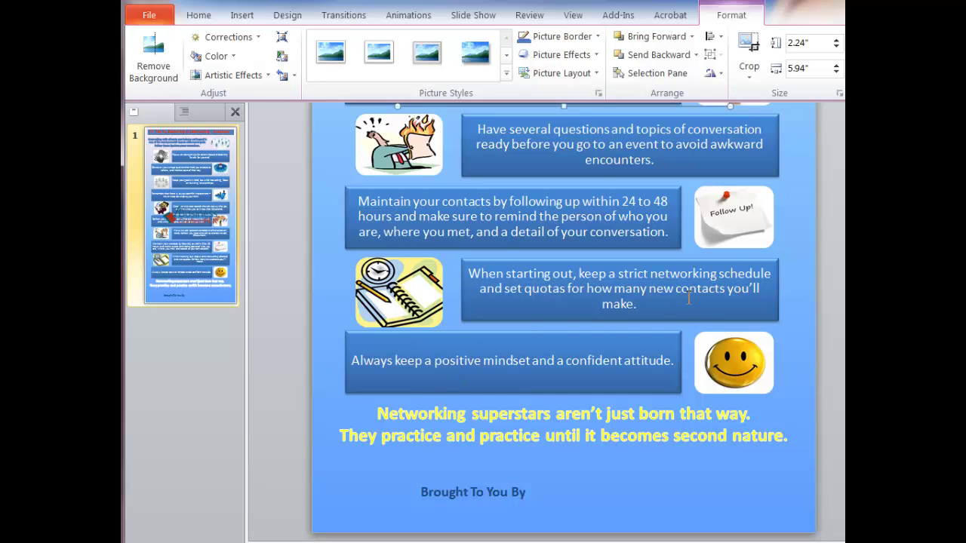
Step: Resize the logo to 1.23" × 3.27" and place it bottom right beside 'Brought To You By'
scroll(544, 181, up, 1)
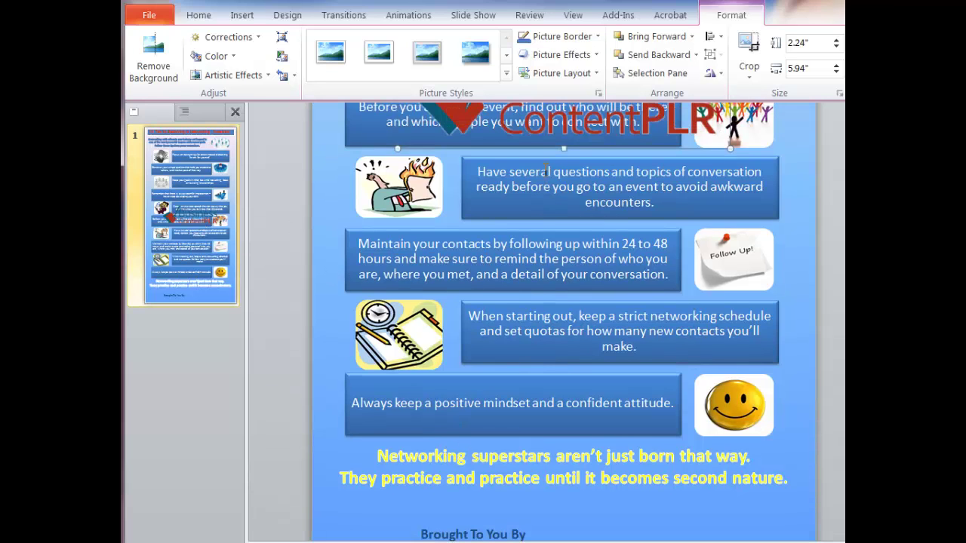
drag(552, 136, 583, 519)
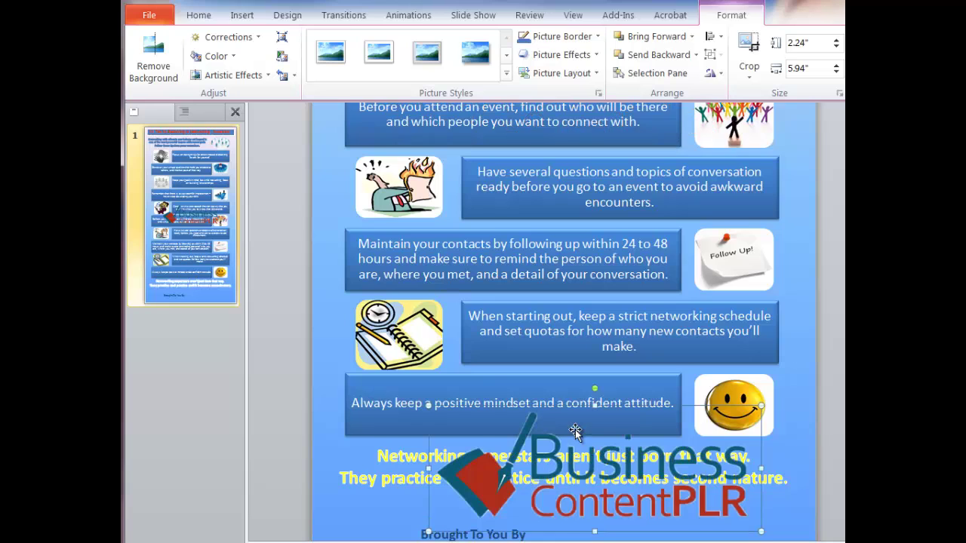
scroll(574, 431, down, 1)
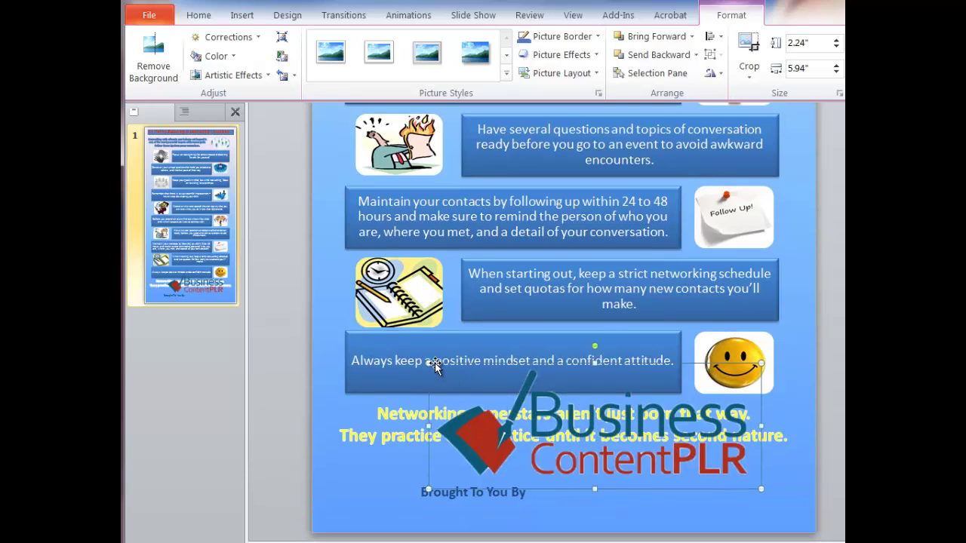
drag(430, 363, 578, 419)
drag(661, 458, 686, 493)
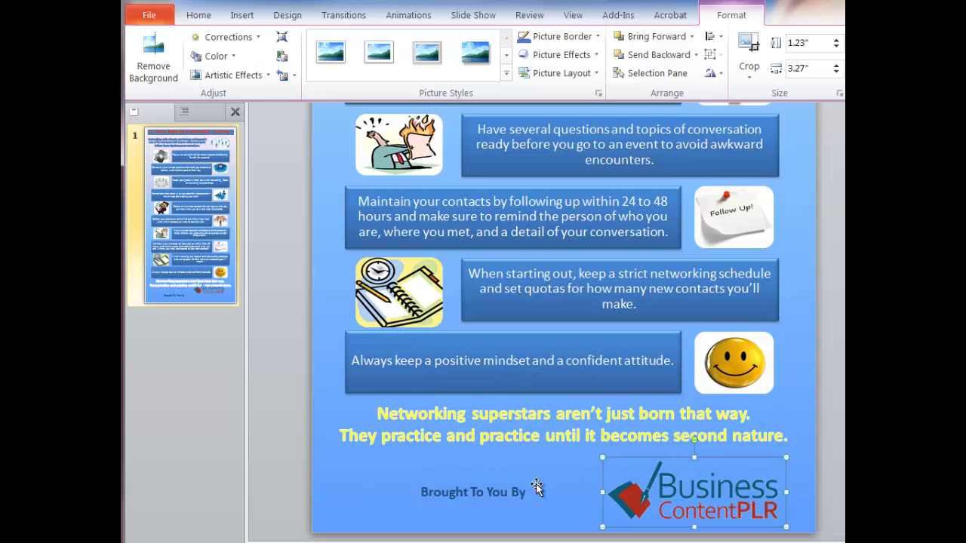
click(425, 492)
drag(420, 492, 536, 492)
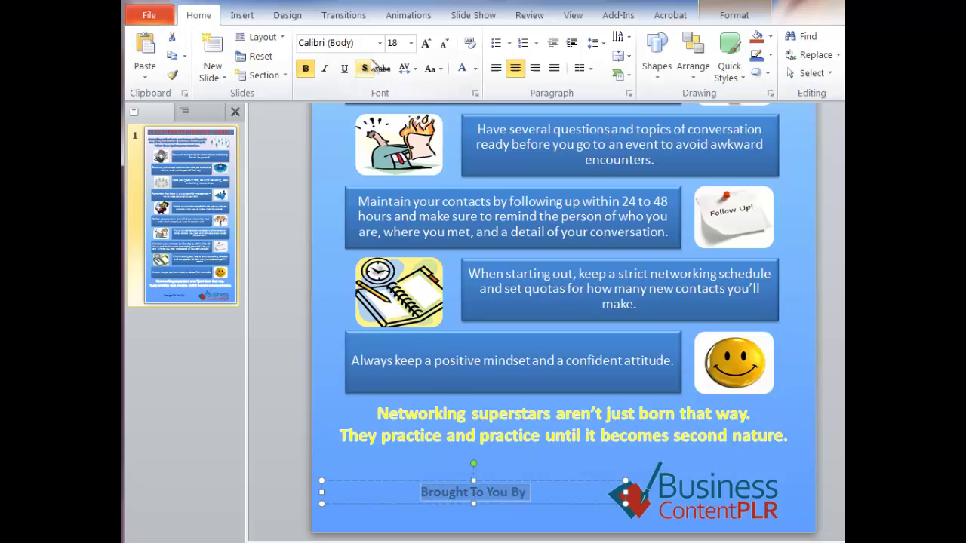
Step: Grow the footer text to 36 pt and add a colon so it reads 'Brought To You By:'
click(426, 43)
click(426, 43)
click(426, 44)
click(426, 43)
click(426, 44)
click(578, 495)
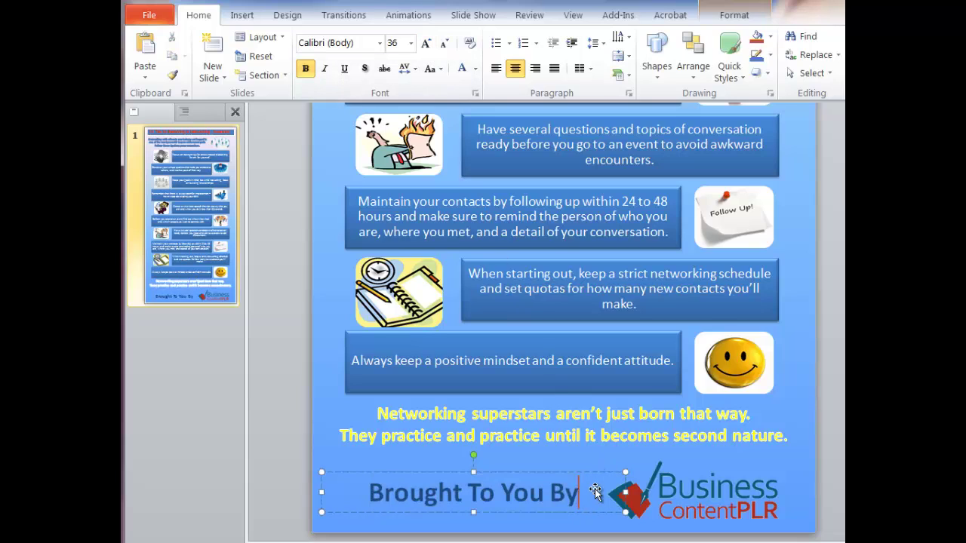
text(:)
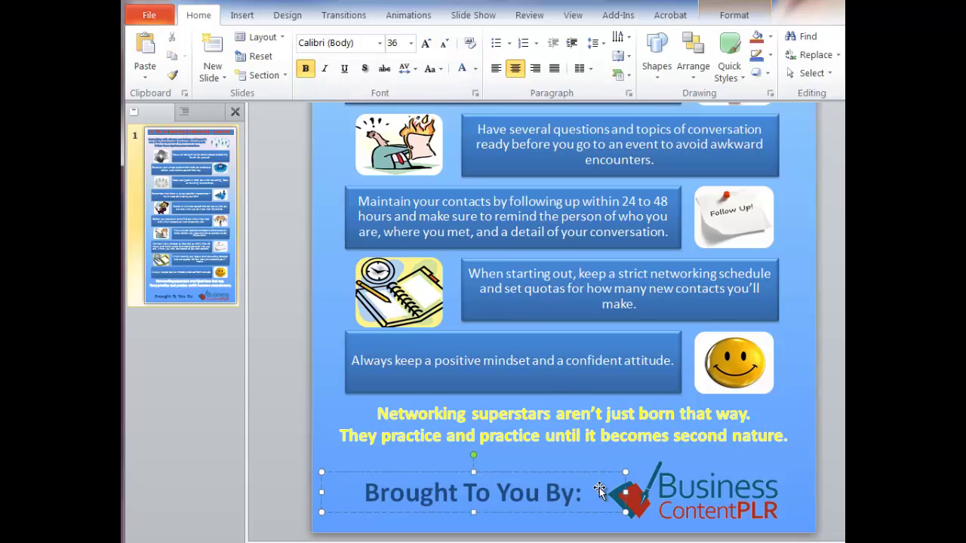